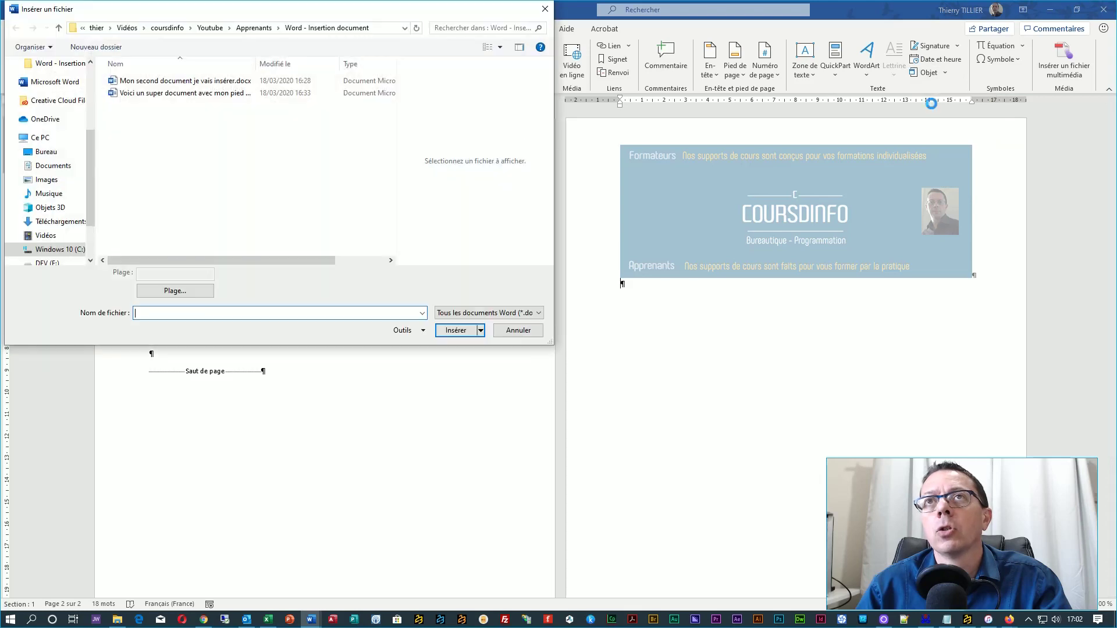
Step: Insert the text of "Mon second document je vais insérer.docx" on page 2 and try editing its title
click(119, 83)
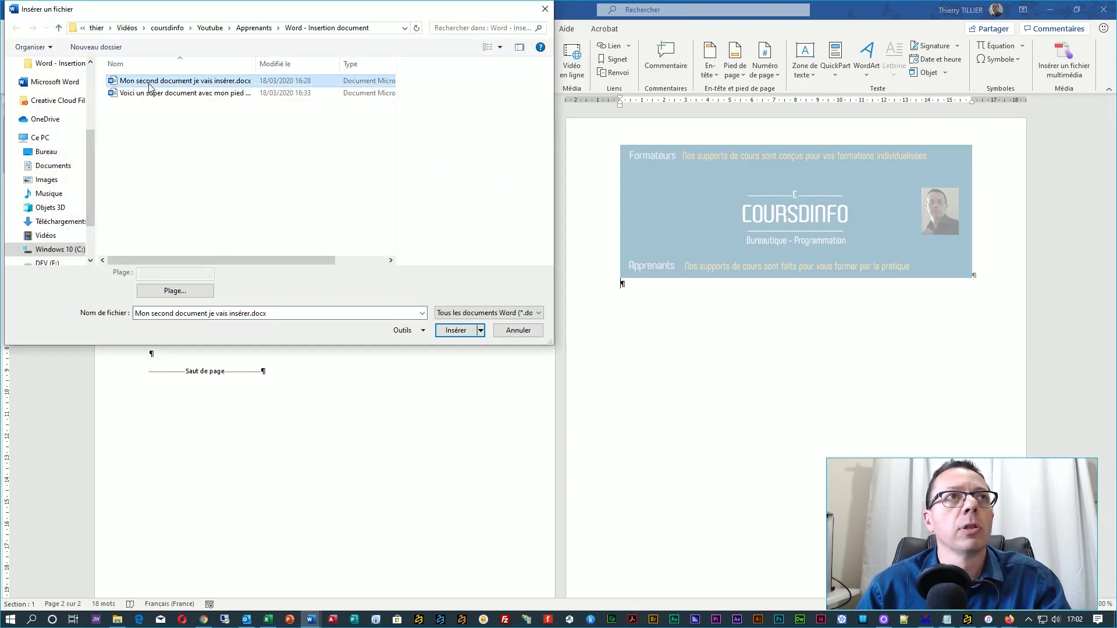
click(456, 330)
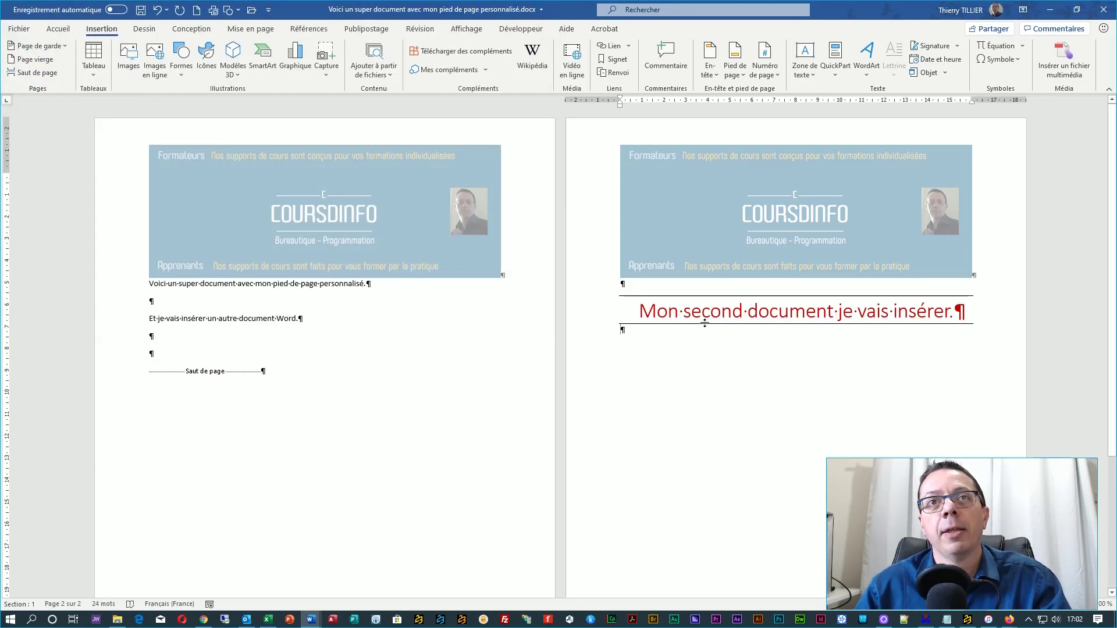
click(720, 317)
click(777, 317)
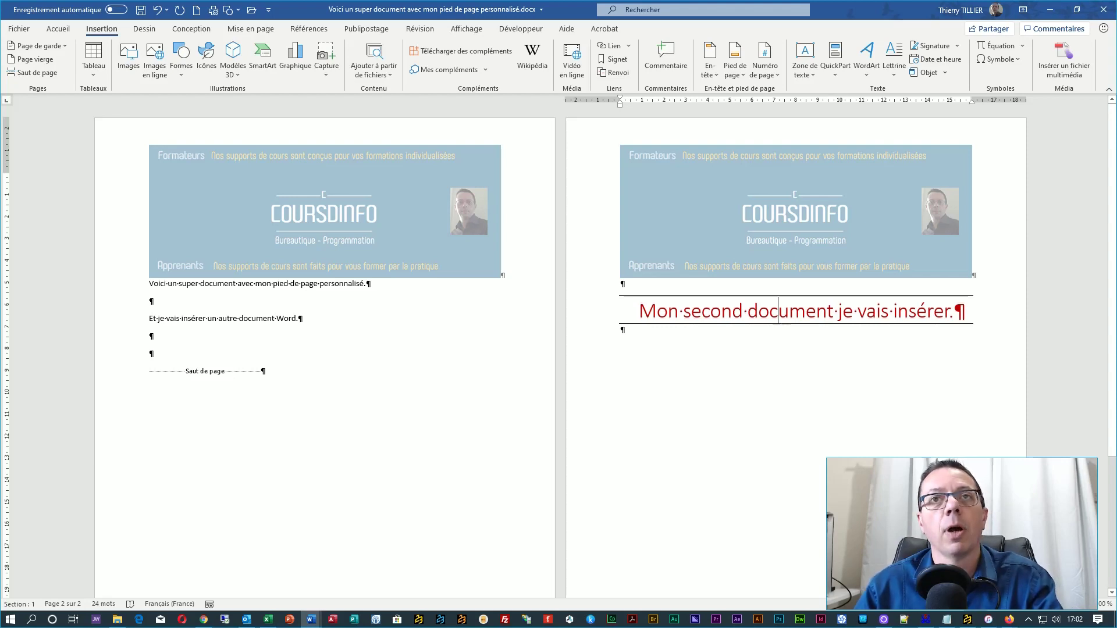
text(dd)
key(BackSpace)
key(BackSpace)
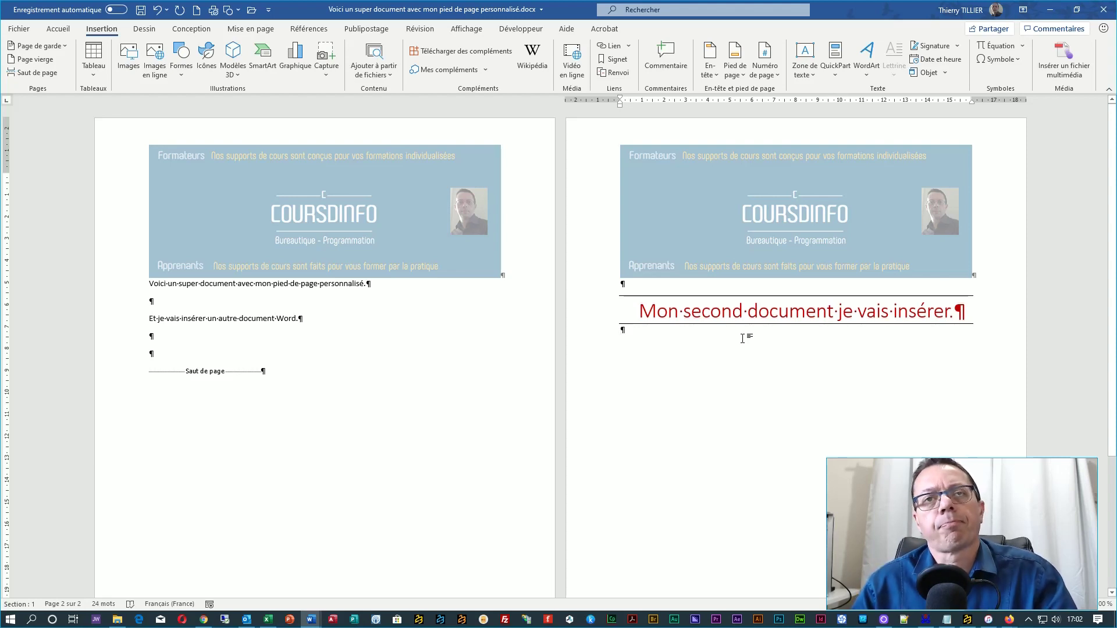
Step: Undo the title edits and the insertion of the second document's text
click(156, 10)
click(156, 10)
click(156, 11)
click(157, 10)
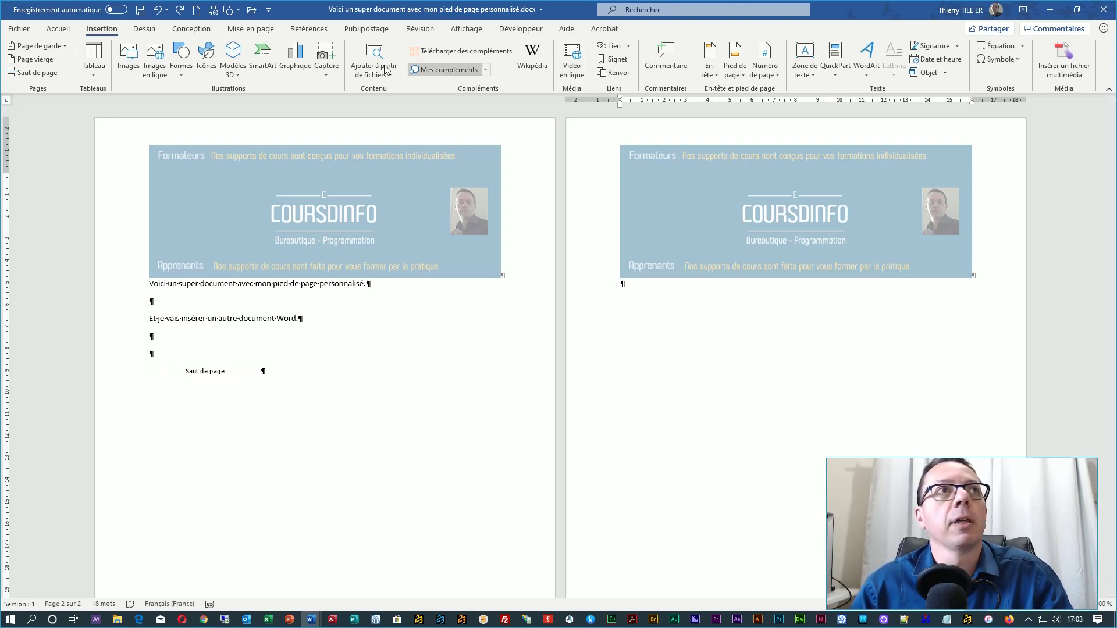
Step: Insert "Mon second document je vais insérer.docx" on page 2 as an object created from the file and linked to it
click(945, 73)
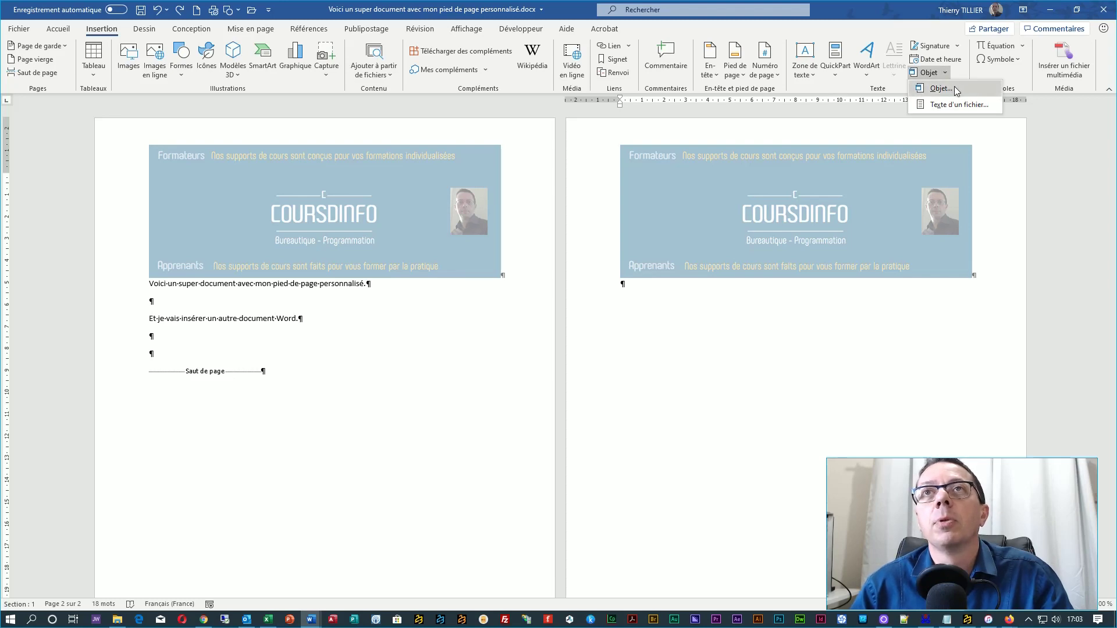
click(954, 87)
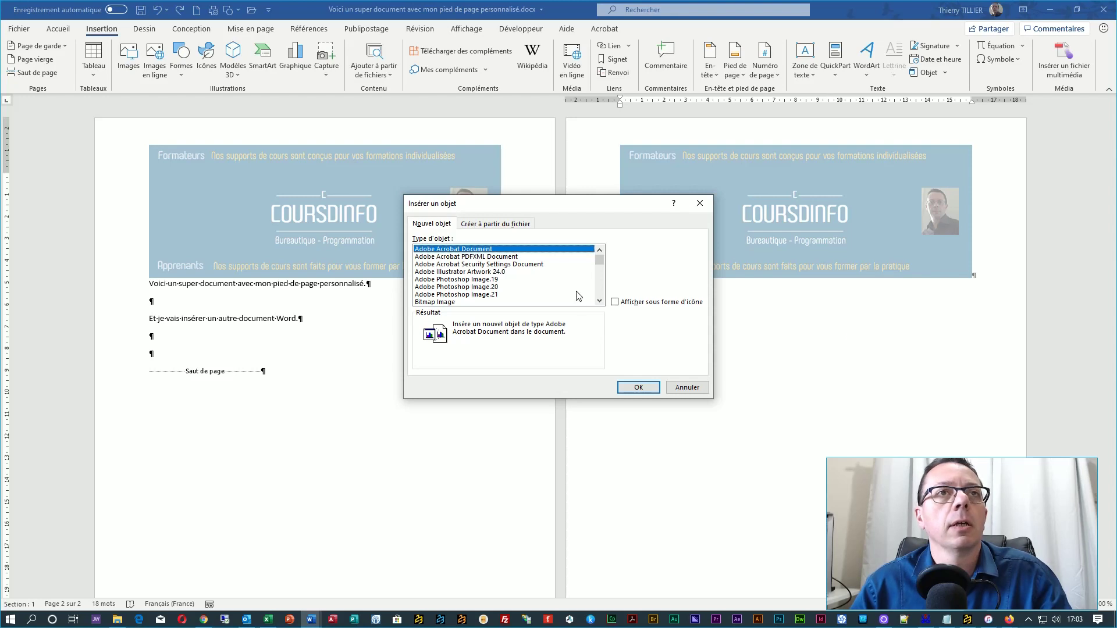
click(488, 286)
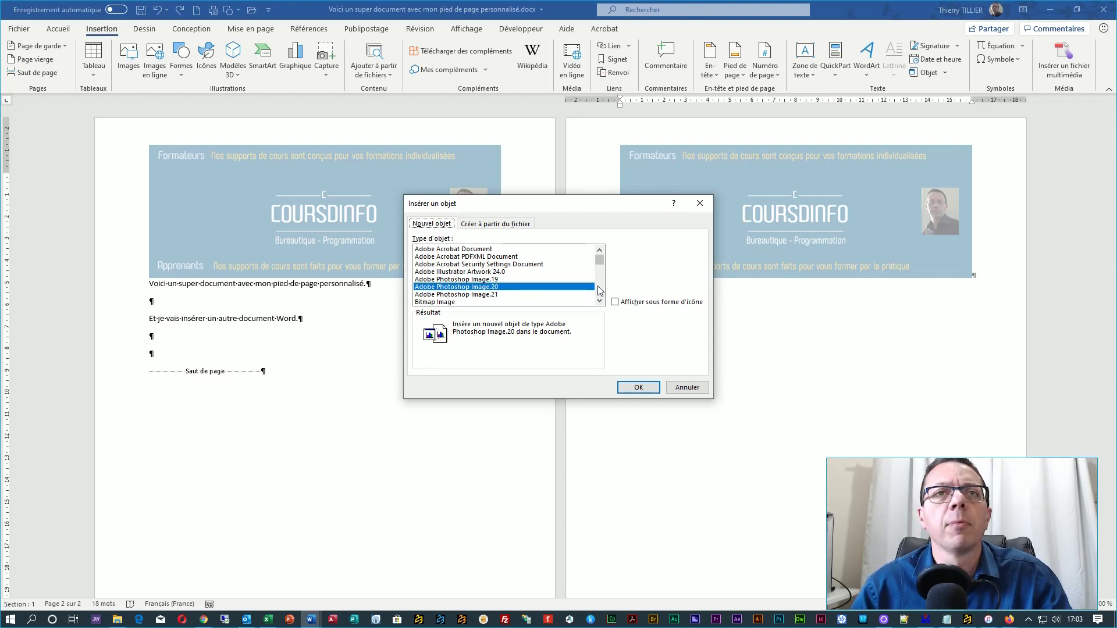
click(507, 227)
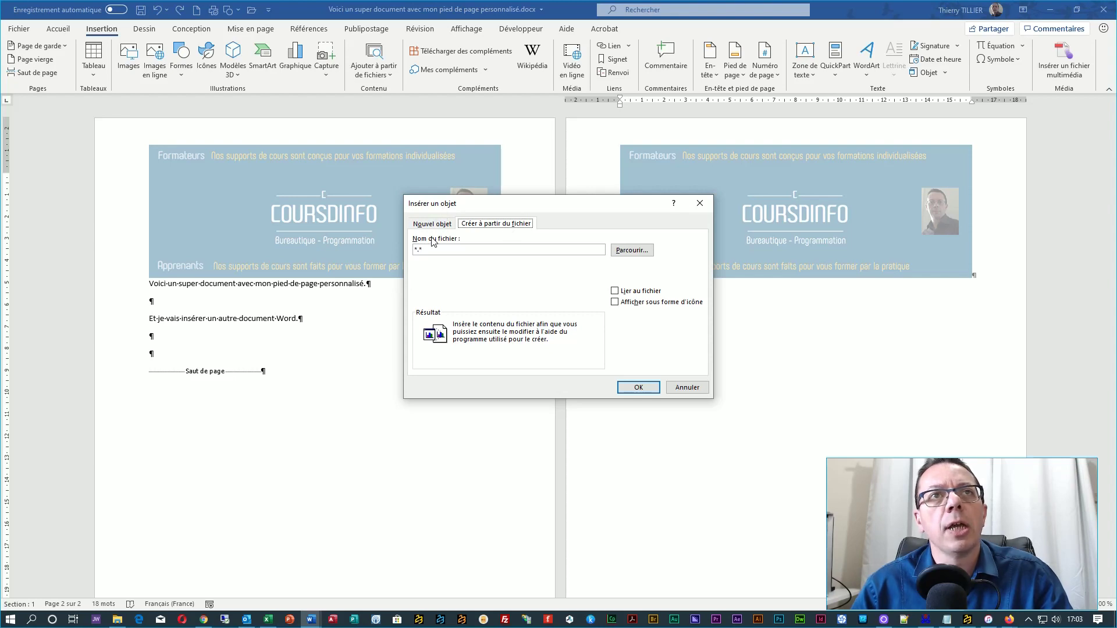
click(635, 252)
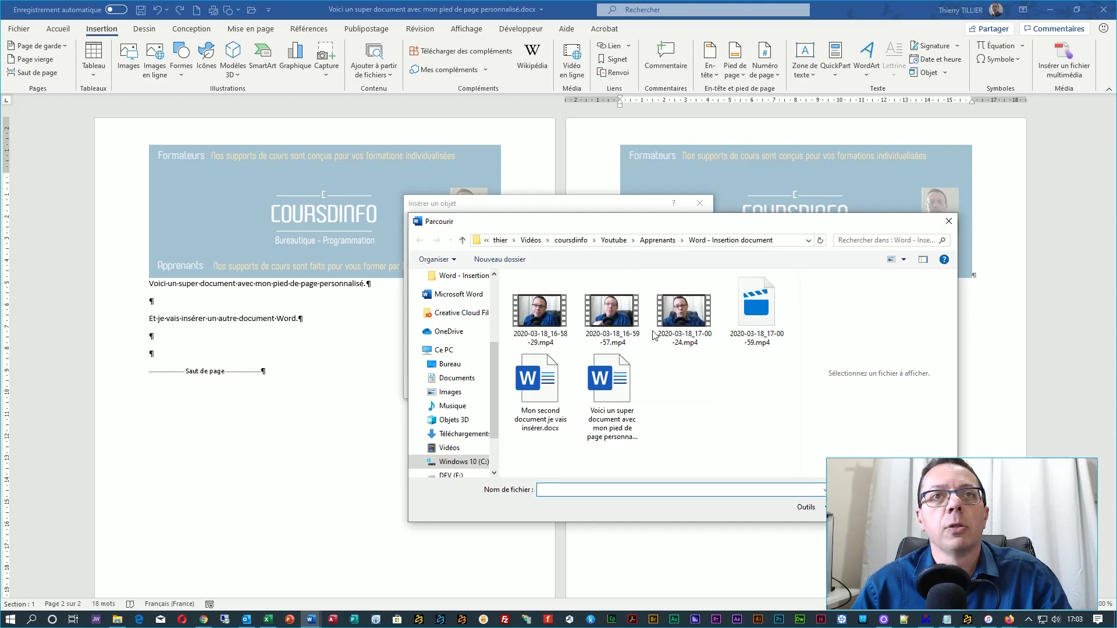
click(546, 390)
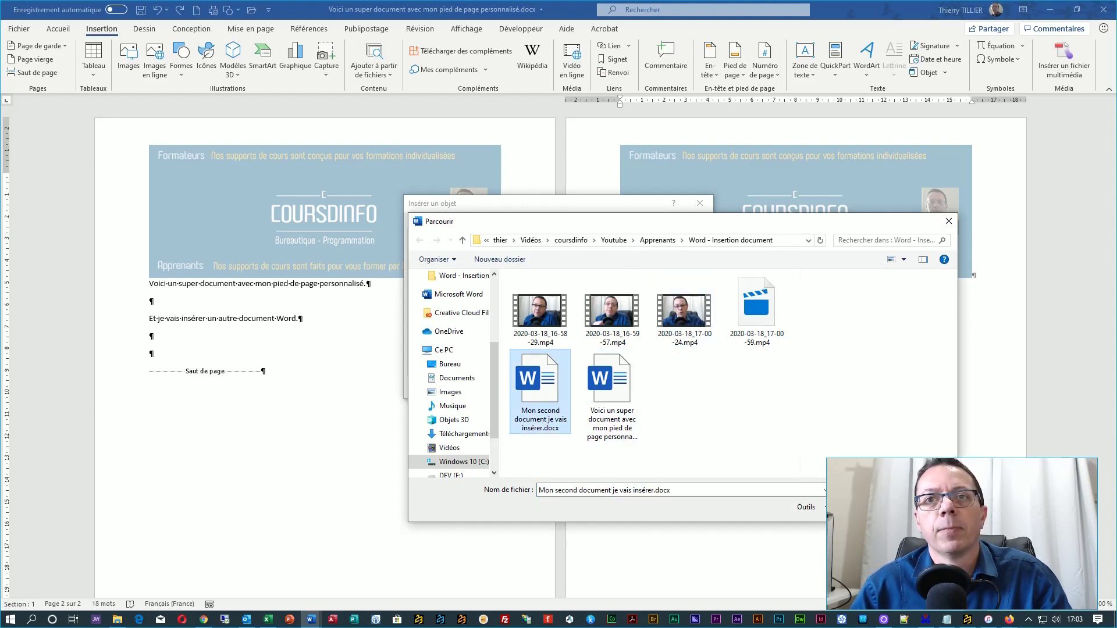
click(859, 507)
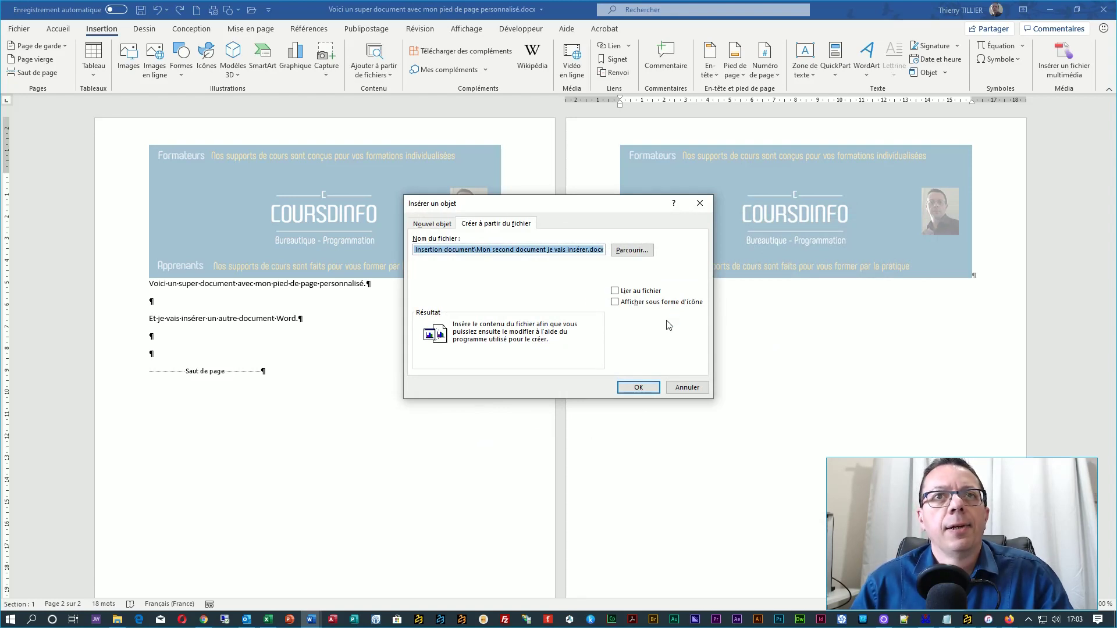
click(614, 294)
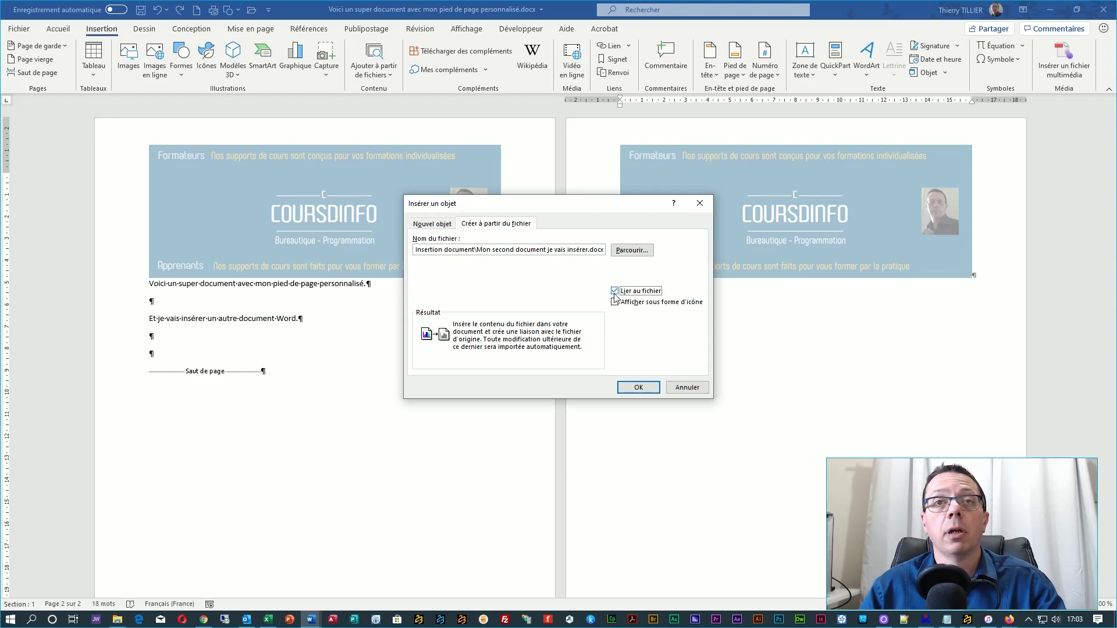
click(638, 387)
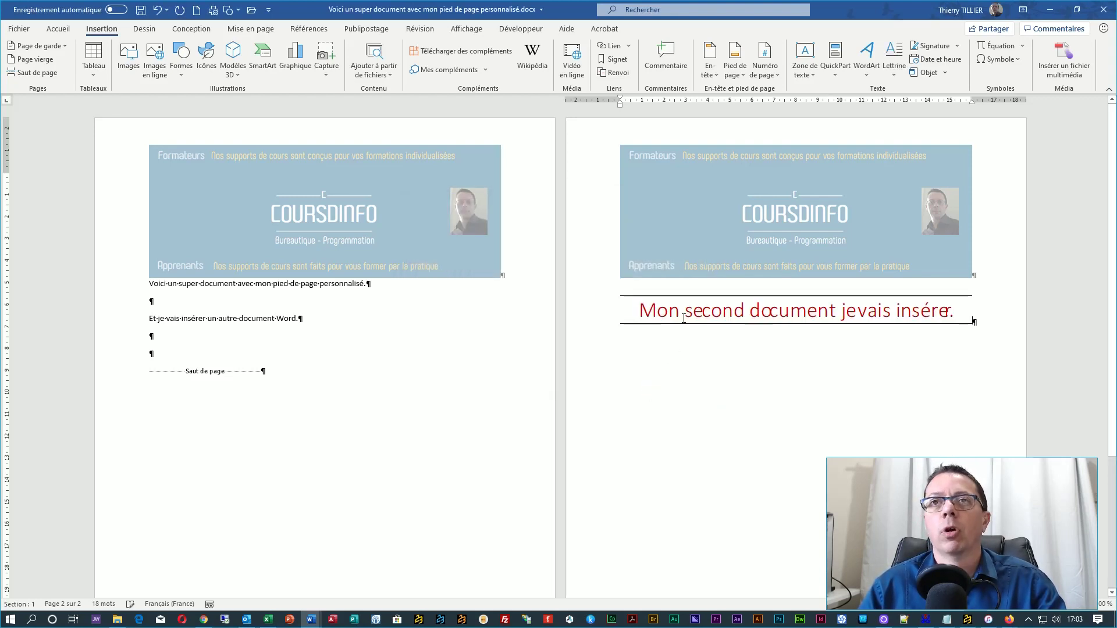
Step: Select the inserted object and compare it with the open source document "Mon second document je vais insérer.docx"
click(797, 317)
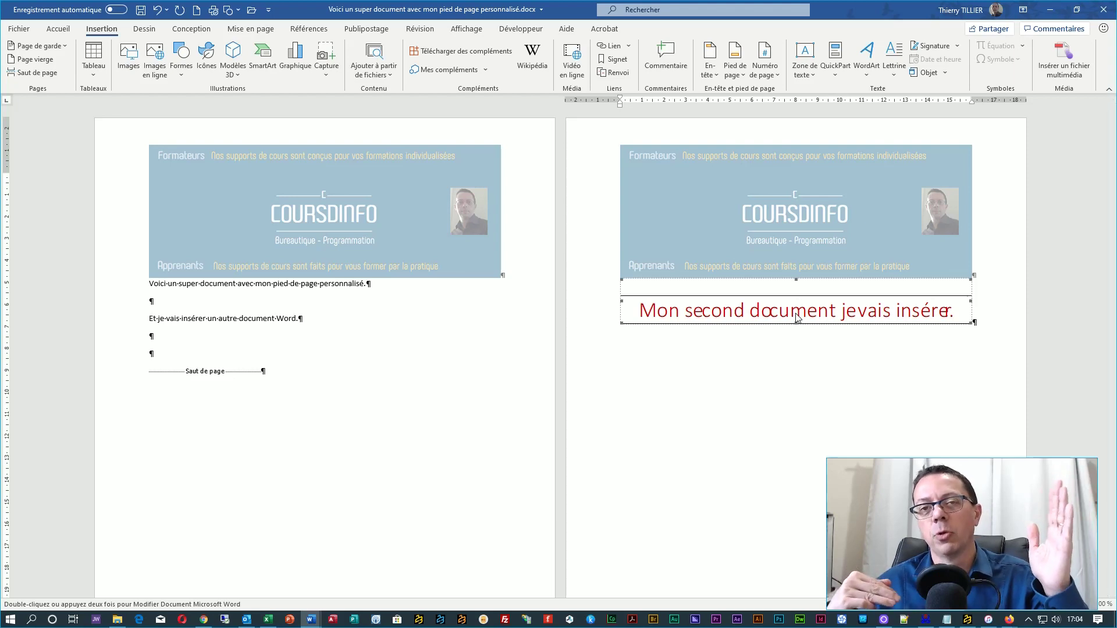
click(320, 622)
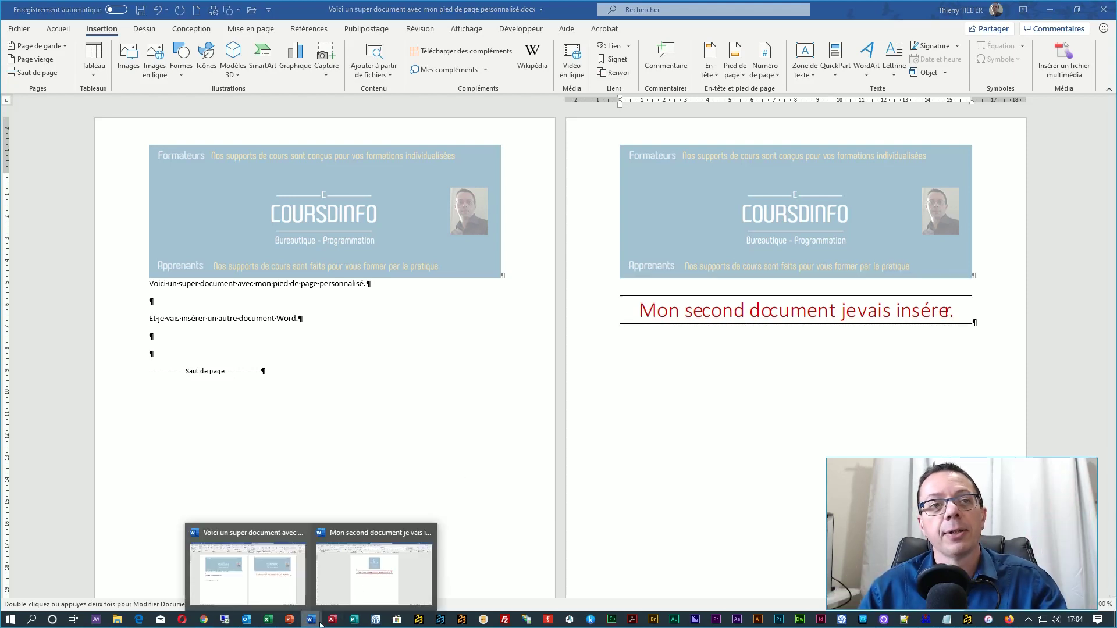
click(351, 560)
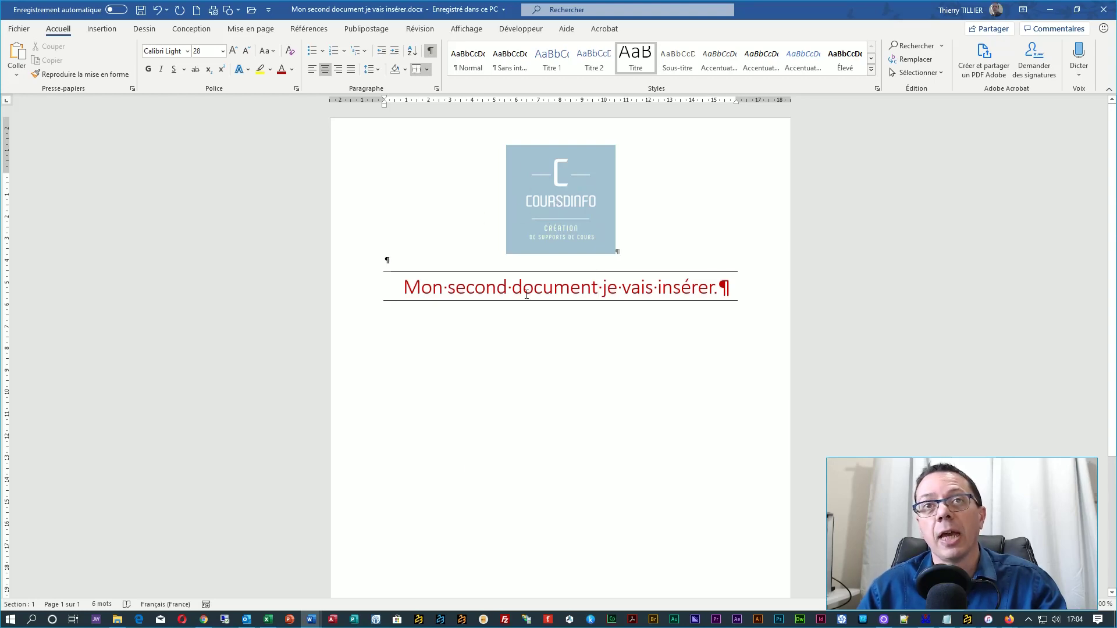
mouse_move(312, 622)
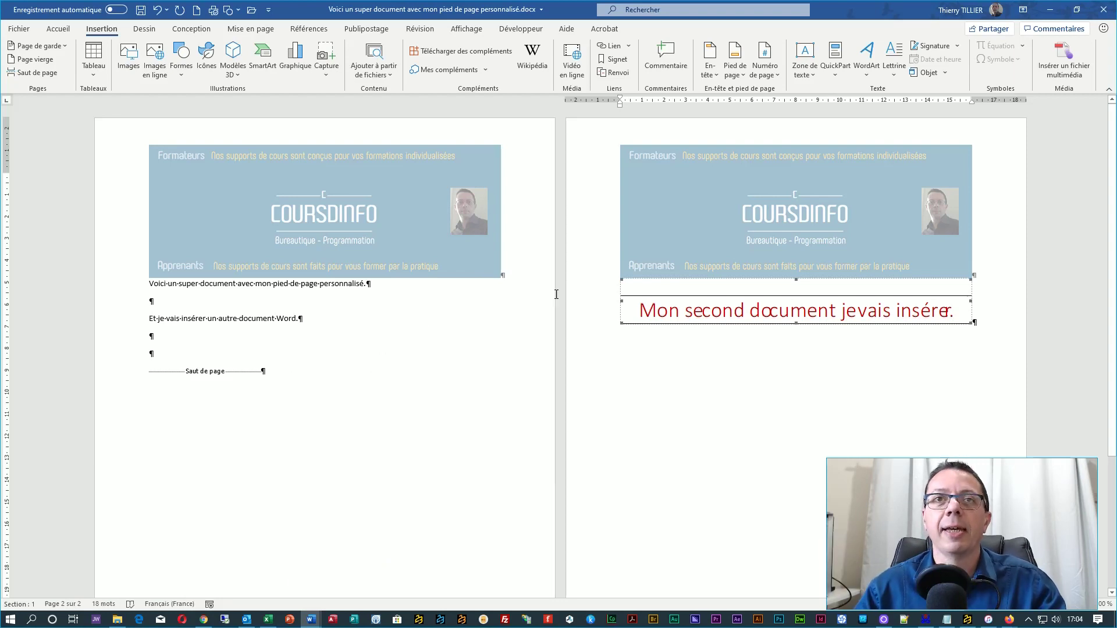
Step: Save and close the main document containing the linked object
click(672, 319)
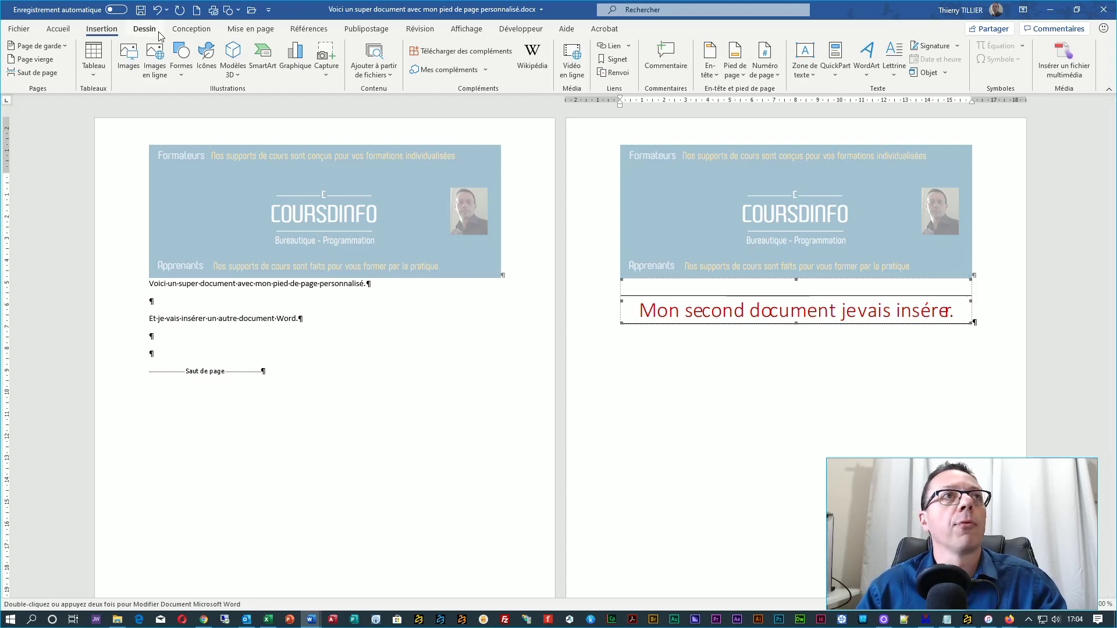
click(141, 10)
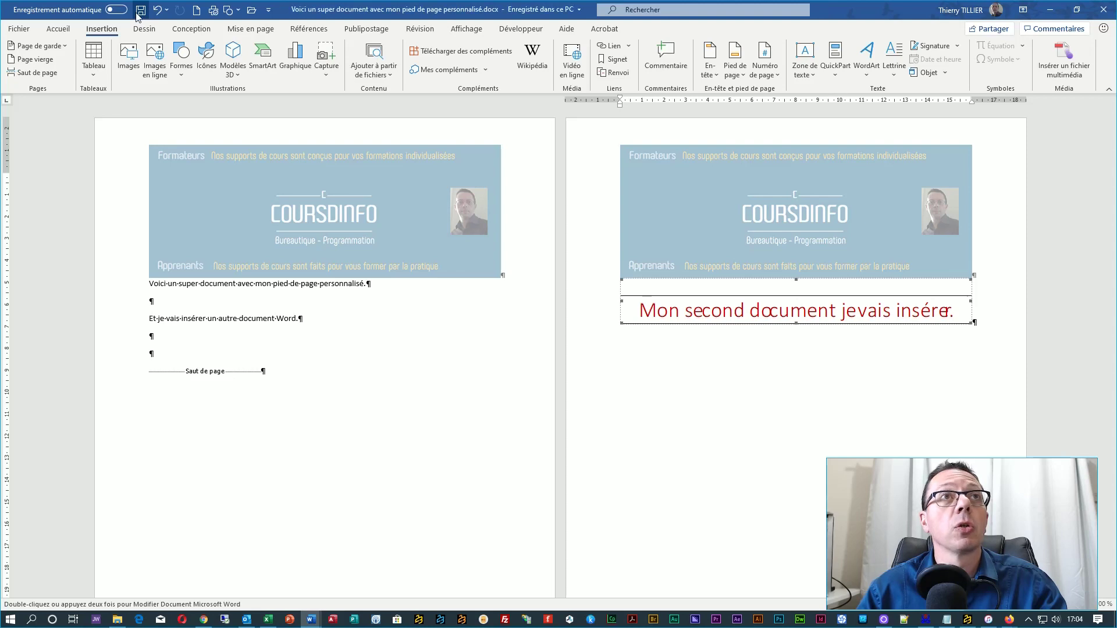
click(1101, 10)
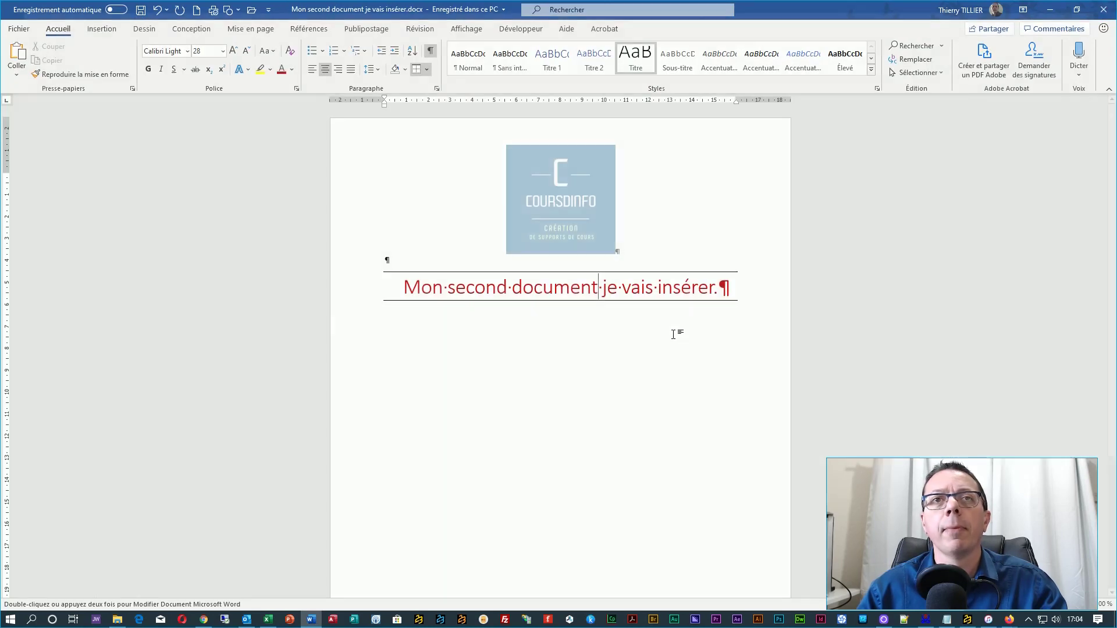
Step: Add the sentence "Je continue mon blabla." below the title of the second document, leaving one empty paragraph between them
click(741, 294)
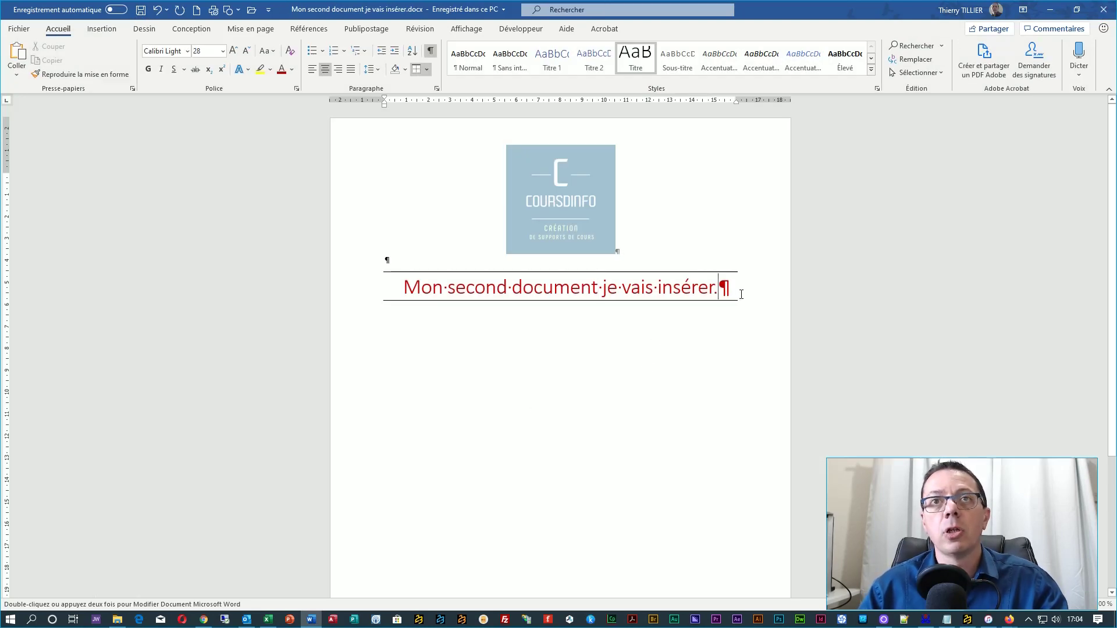
key(Return)
key(Return)
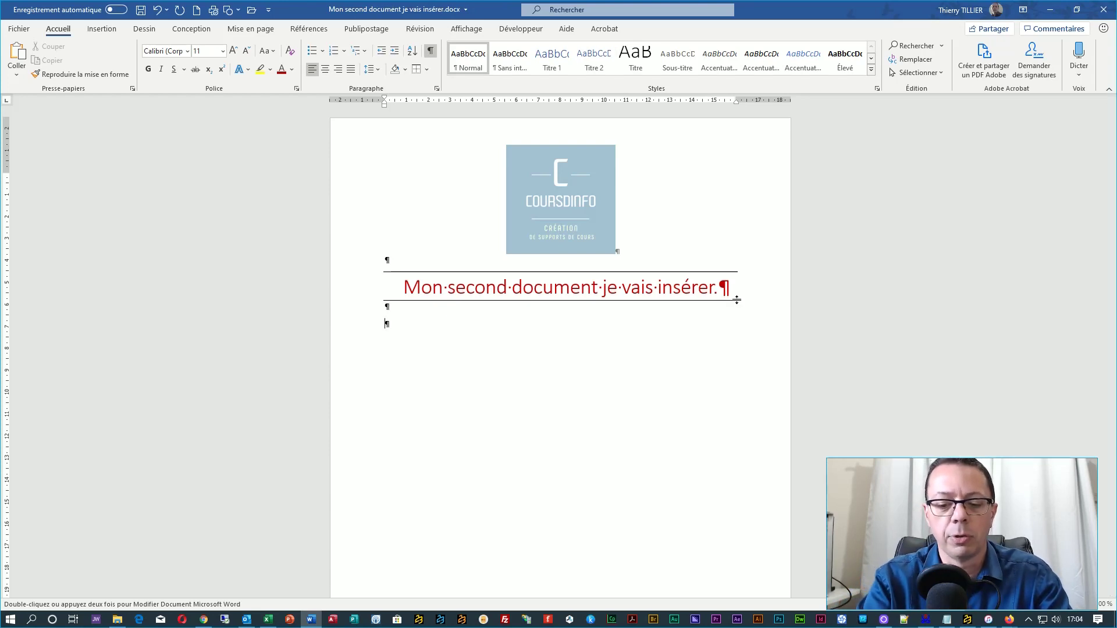
text(Je con)
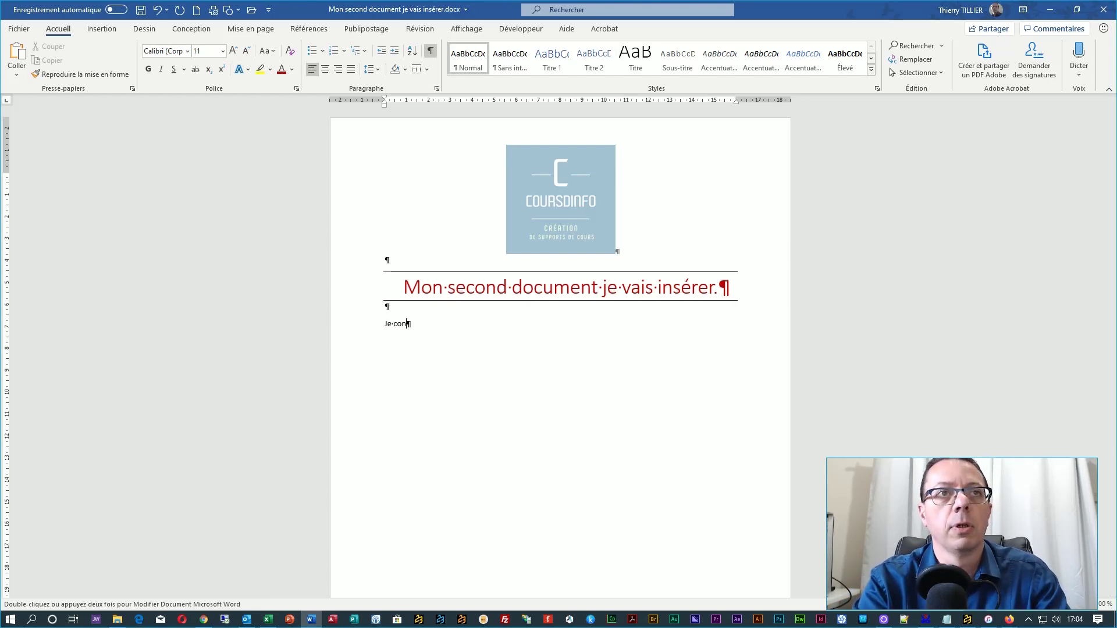
text(tinue mon blba)
key(BackSpace)
text(a.)
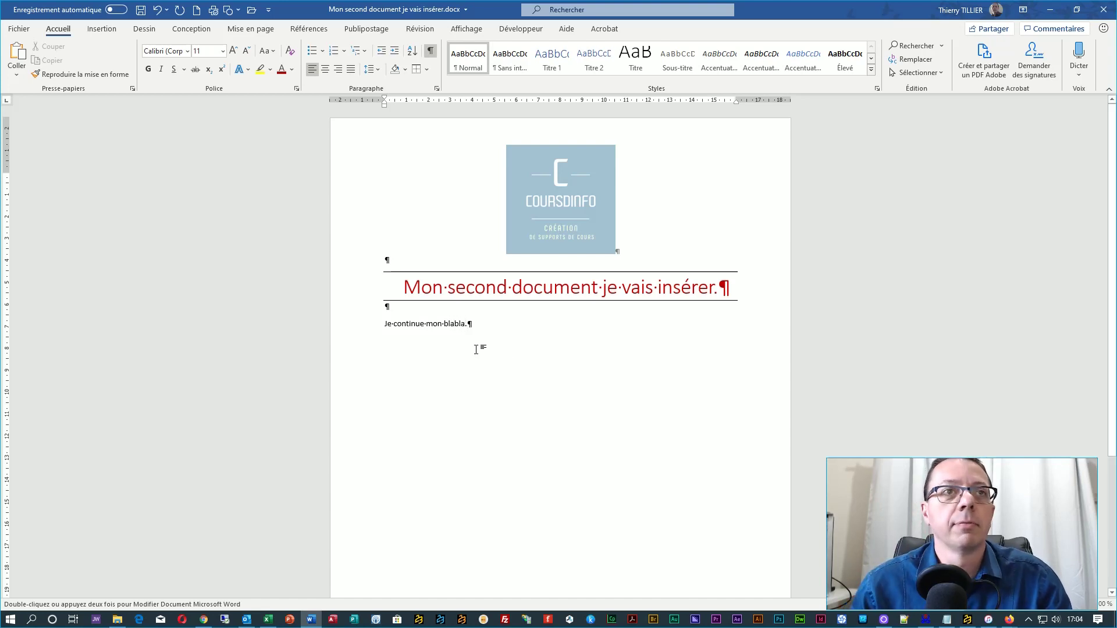
Step: Make the sentence "Je continue mon blabla." bold, and save and close the second document
click(364, 333)
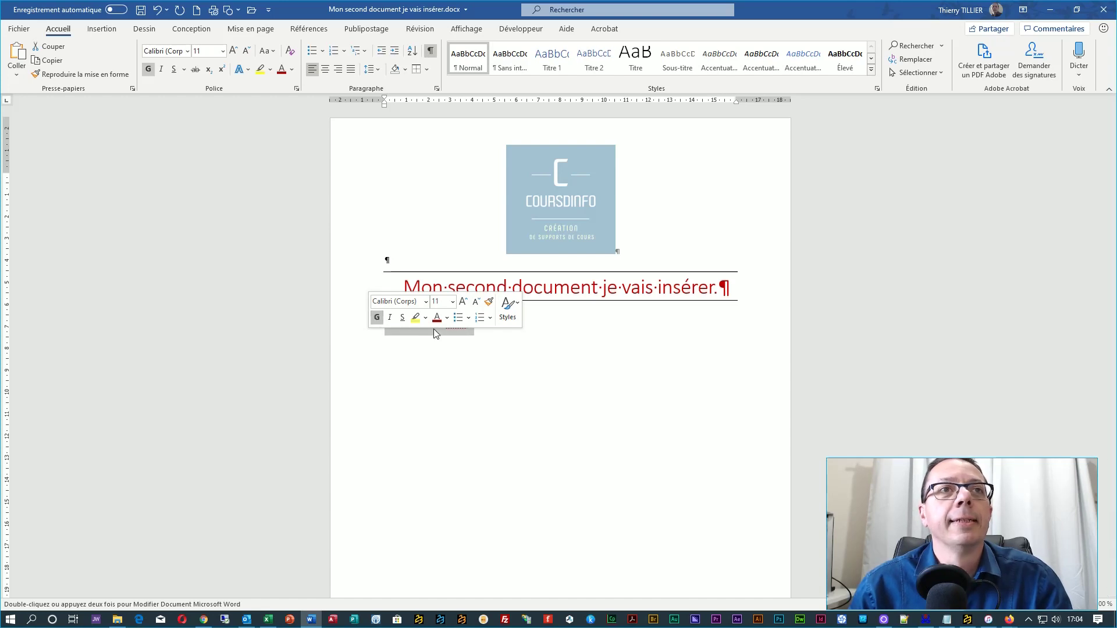
scroll(449, 335, up, 2)
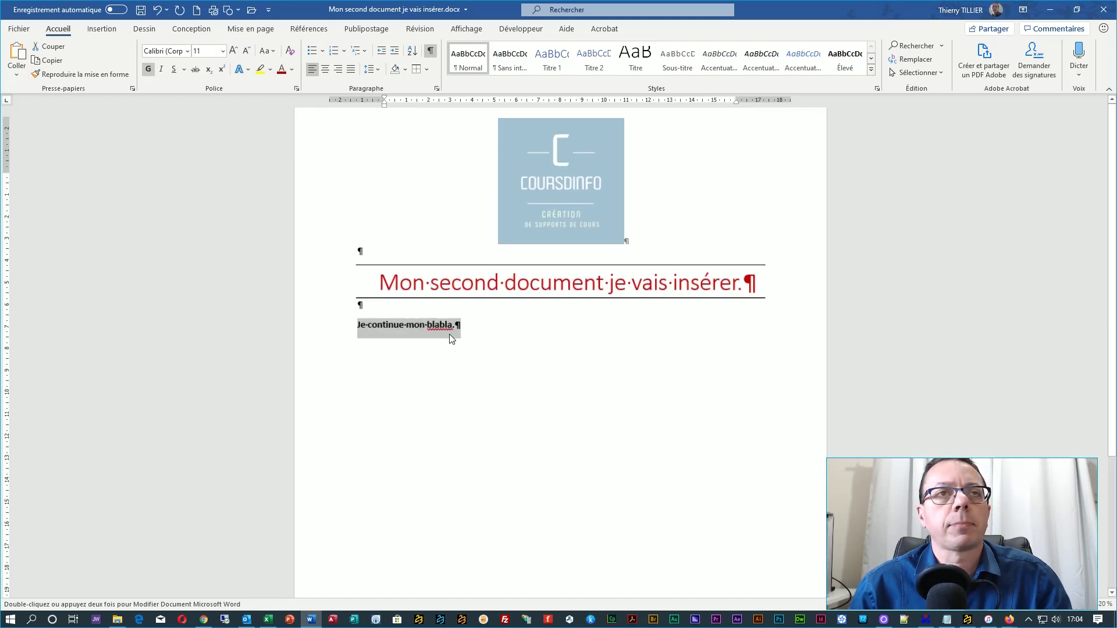
click(449, 334)
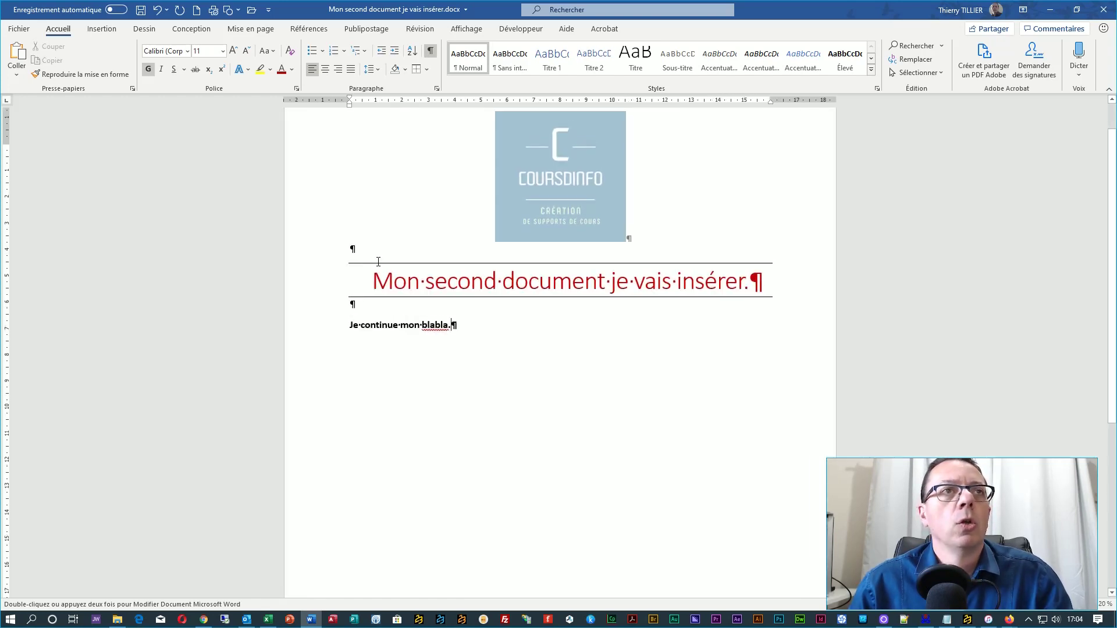
click(140, 10)
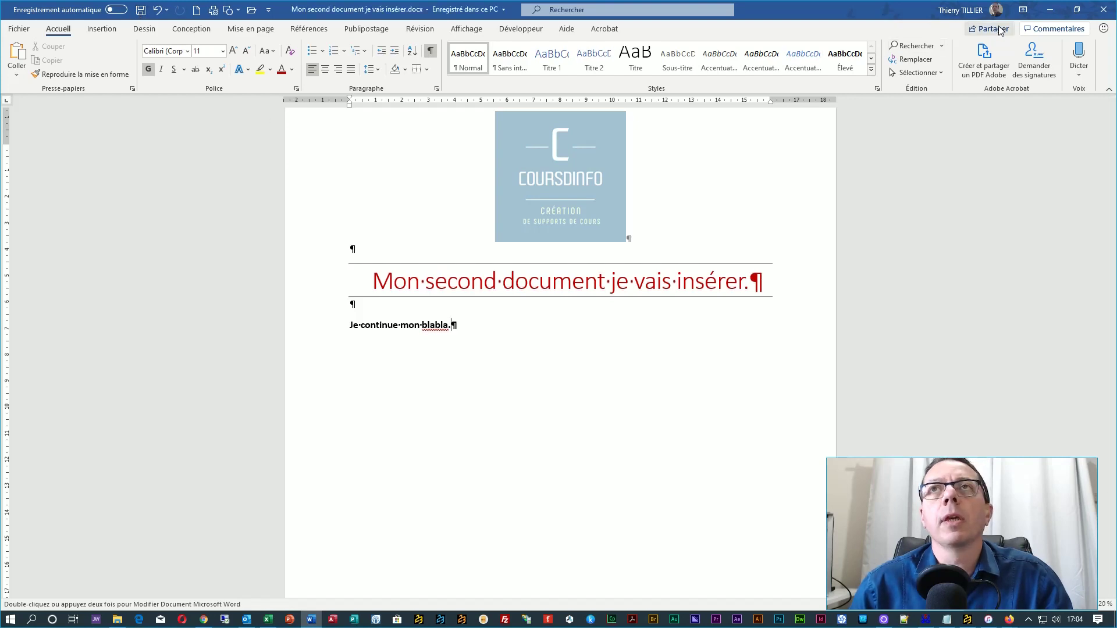
click(1103, 13)
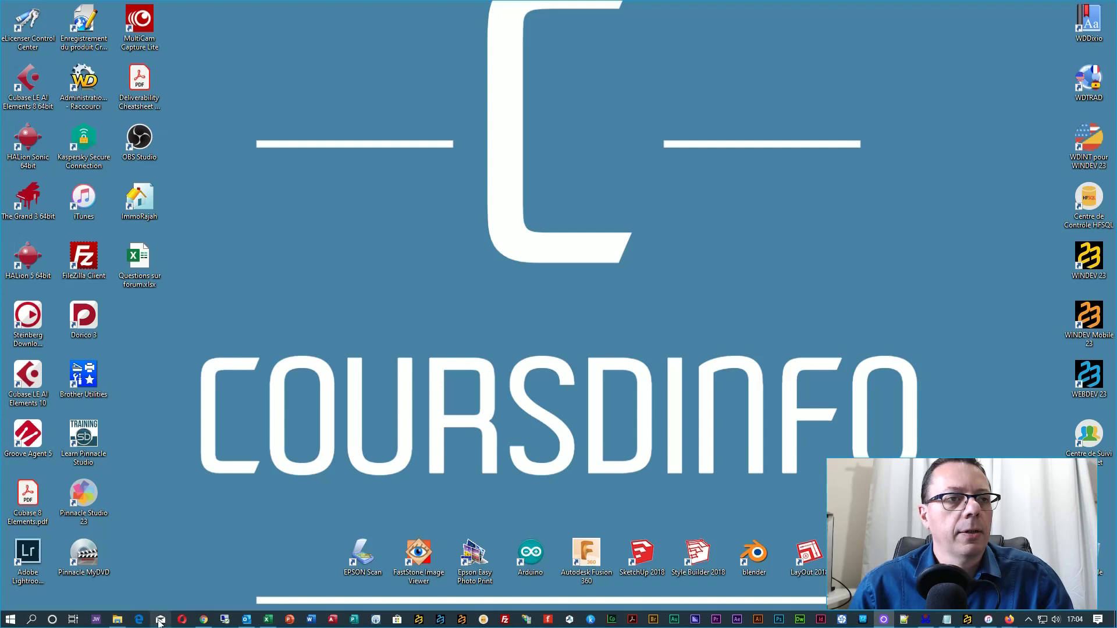
Step: Reopen the recent document "Voici un super document avec mon pied de page personnalisé.docx" and update it with the linked files' data
right_click(312, 622)
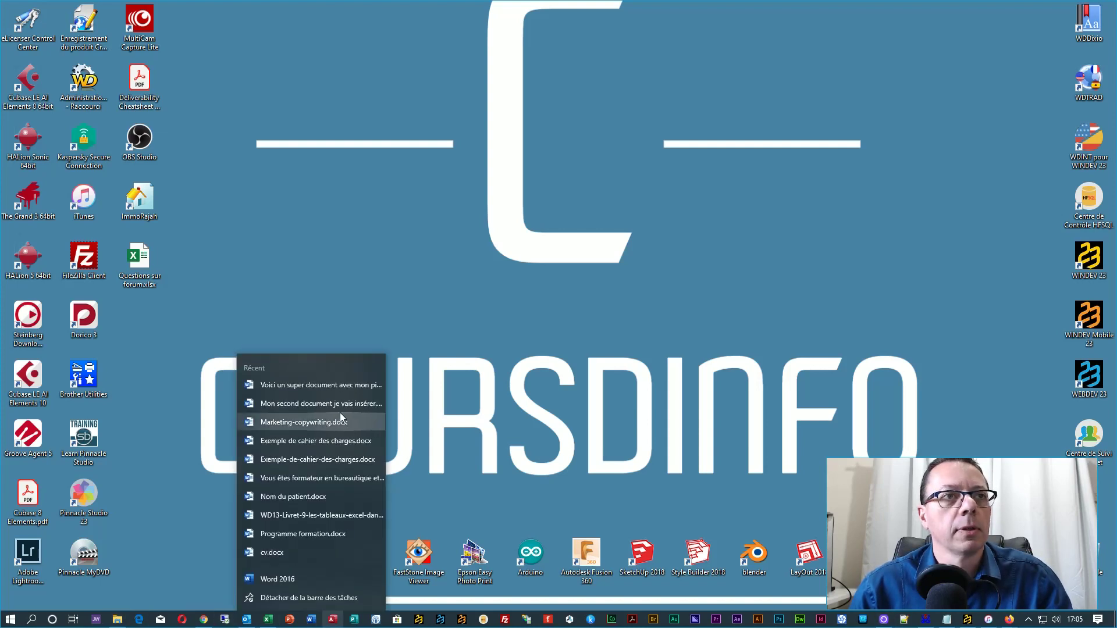
click(274, 387)
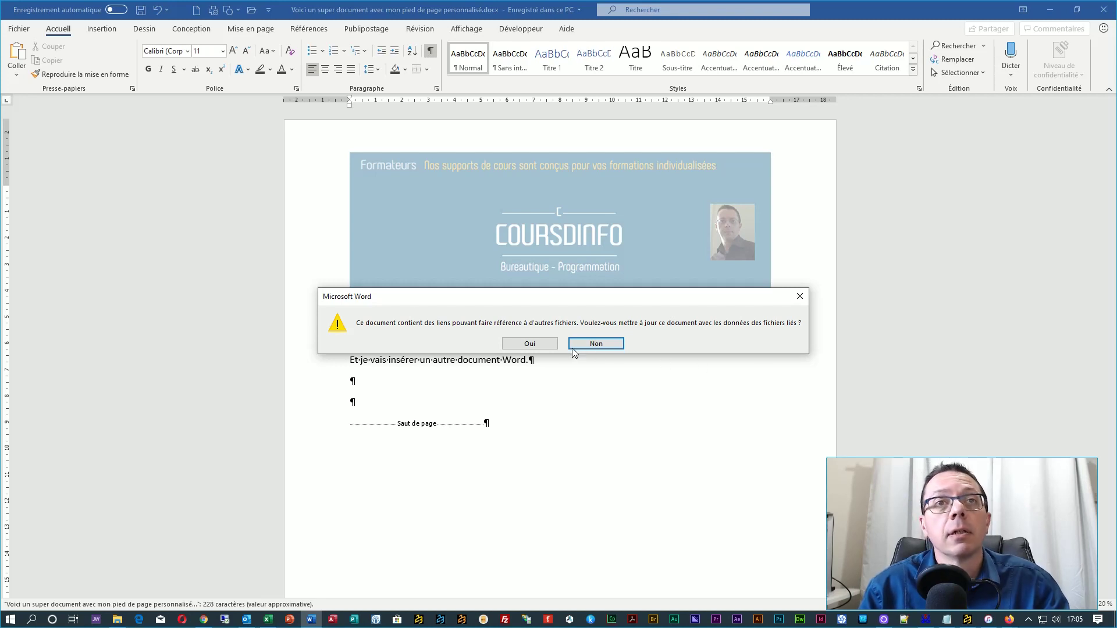
click(521, 344)
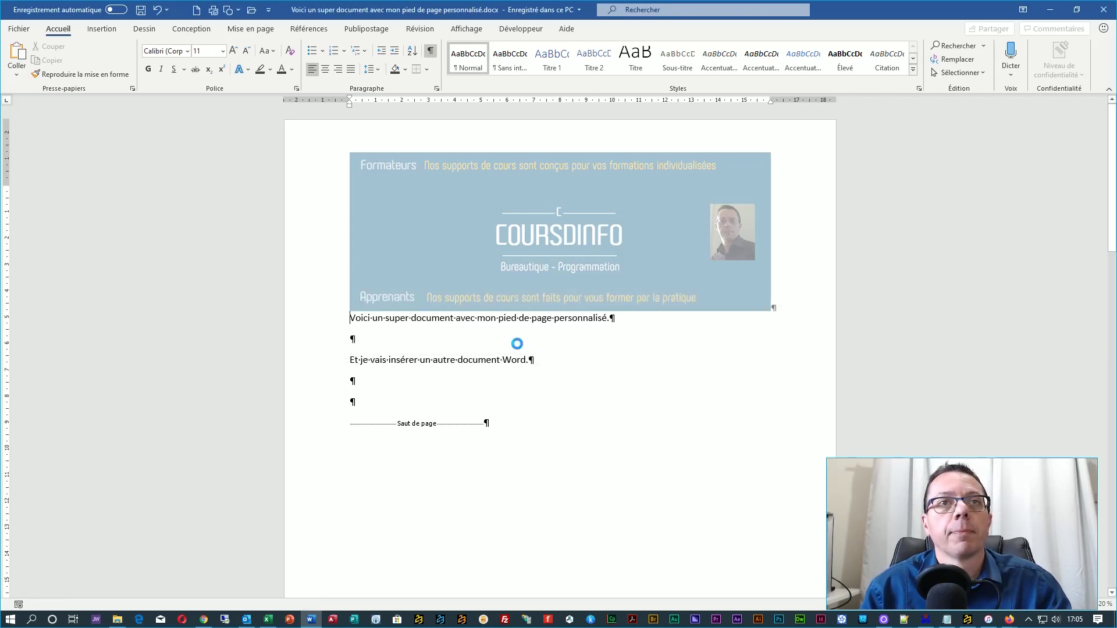
Step: Open the source document from the linked object on page 2 and close it to return to the main document
scroll(516, 270, down, 15)
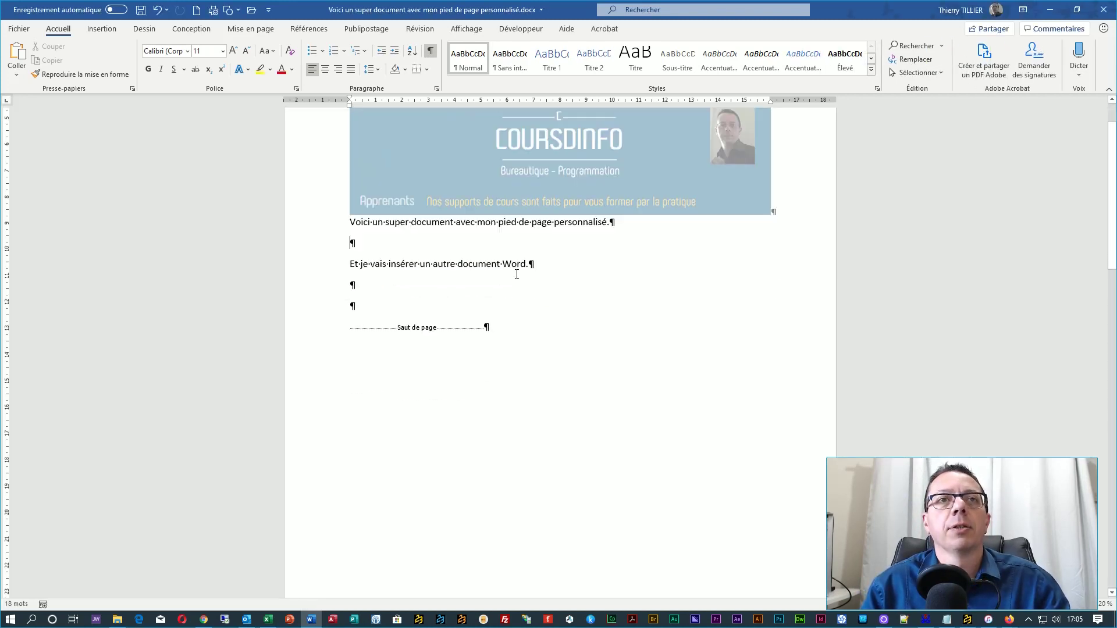
double_click(399, 229)
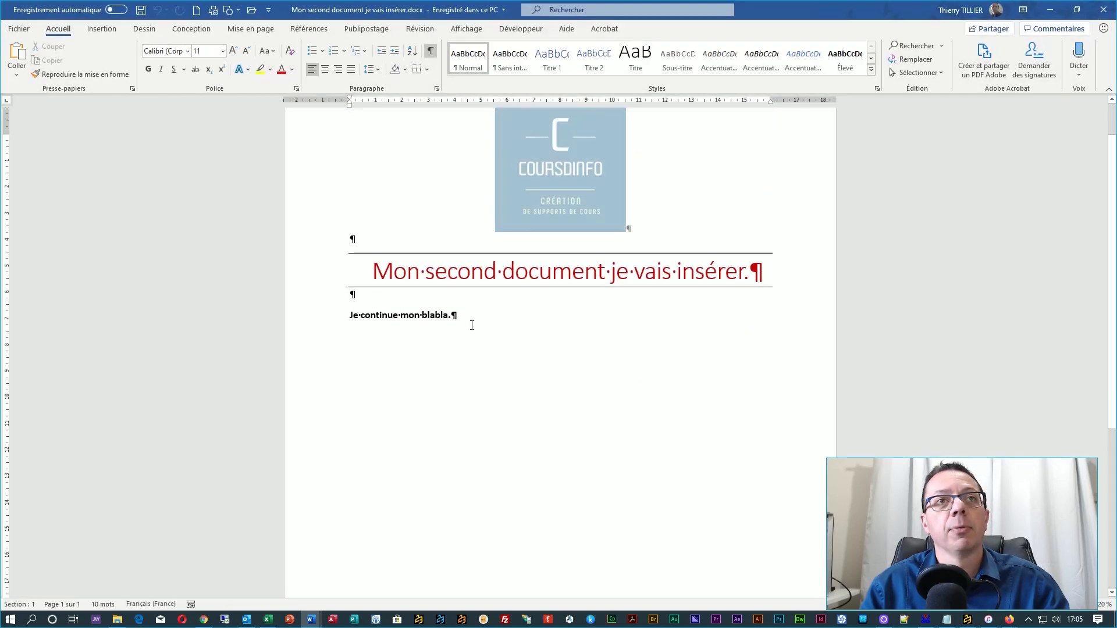
click(1103, 9)
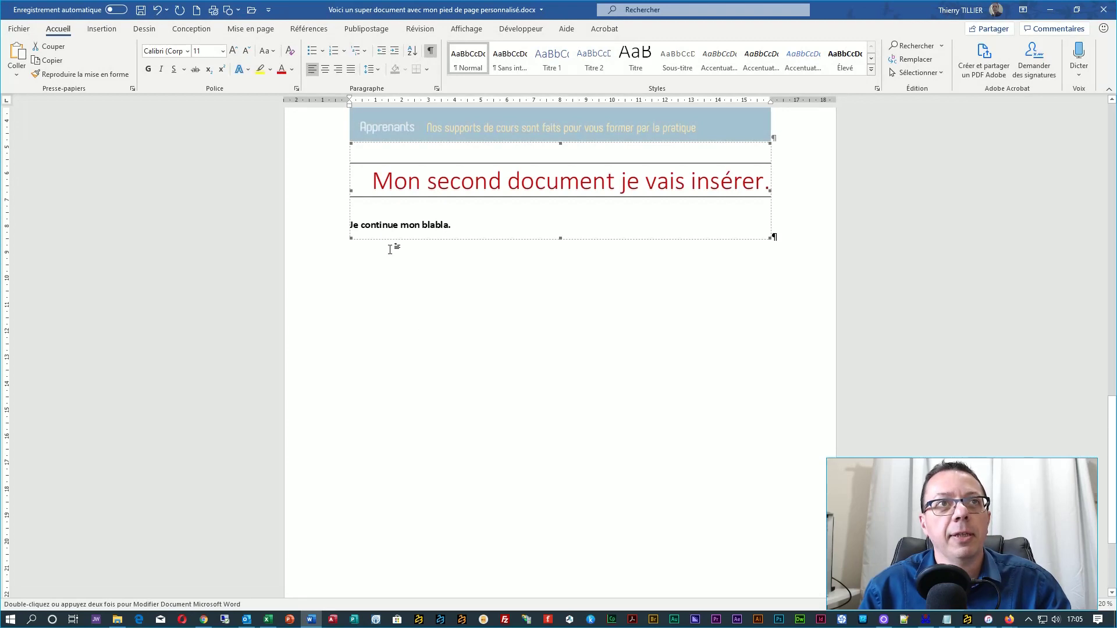
Step: Reopen the source document from the linked object and place the cursor at the end of its last sentence
scroll(472, 330, up, 3)
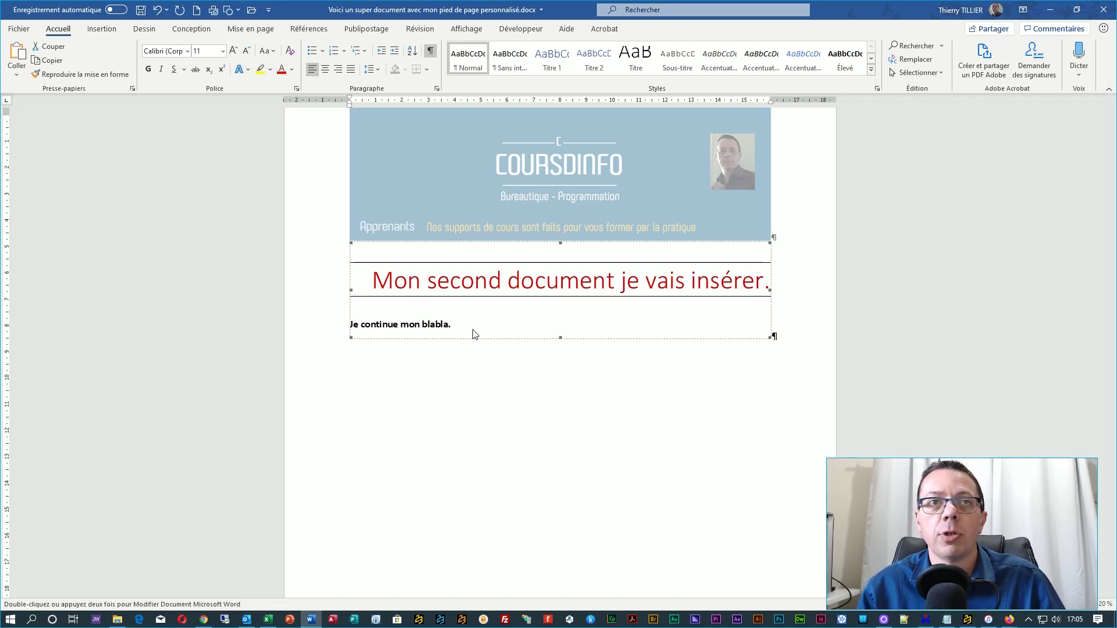
double_click(472, 334)
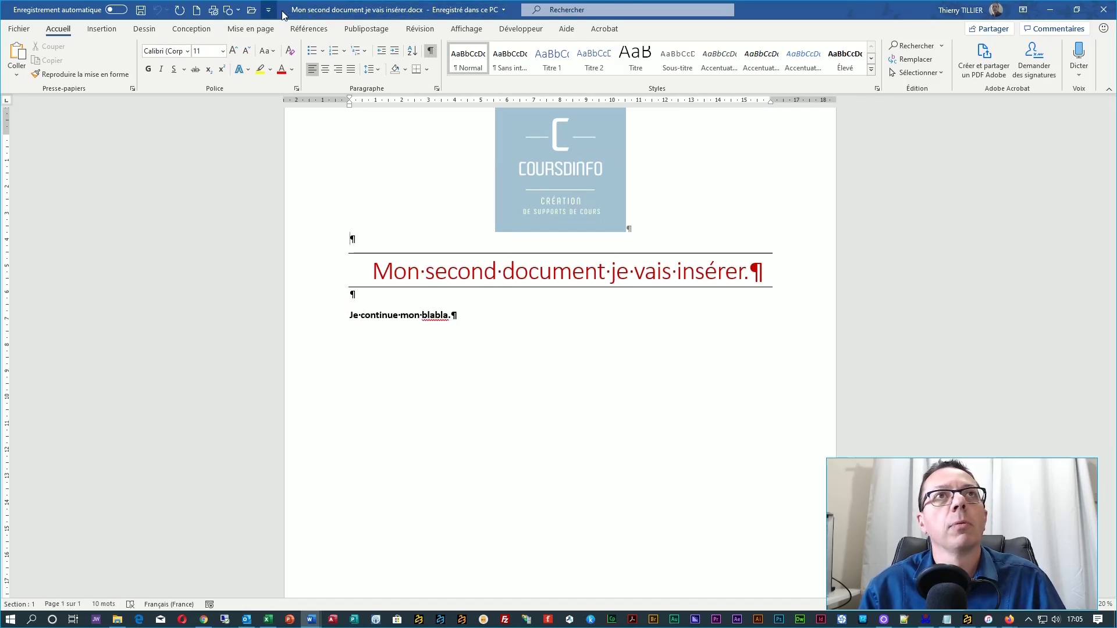
click(602, 399)
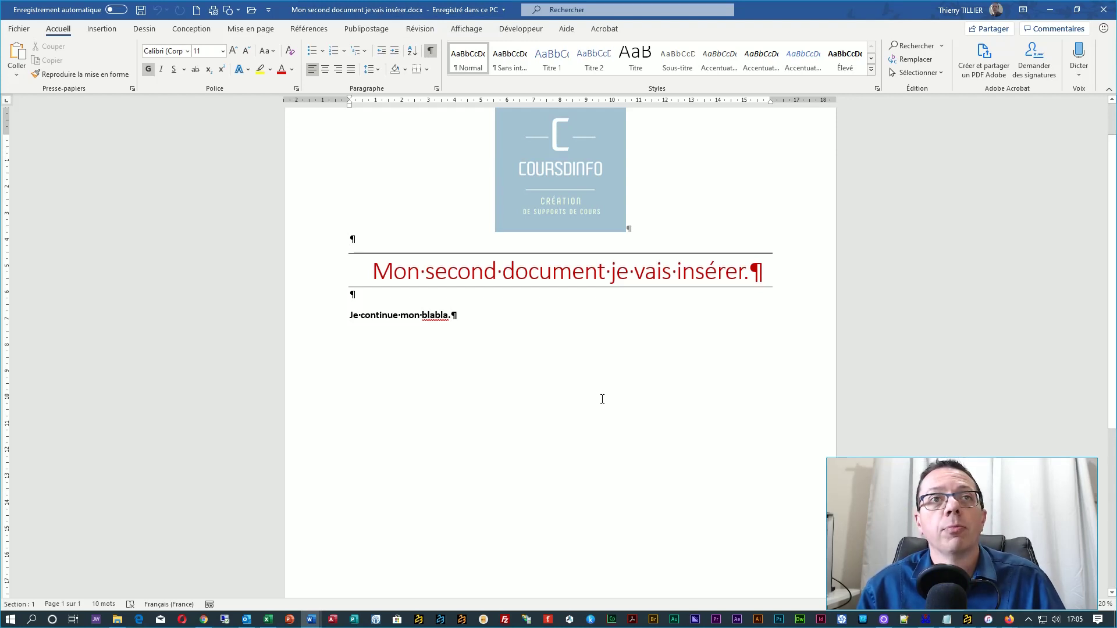